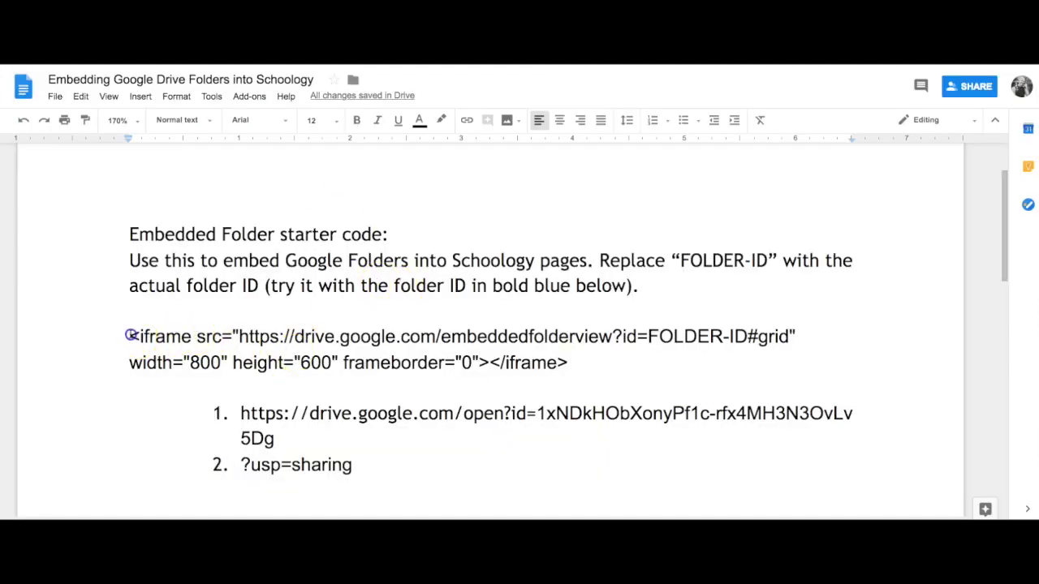
Select the iframe starter code in the document, then deselect it, leaving it unchanged
left_click_drag(130, 336, 695, 364)
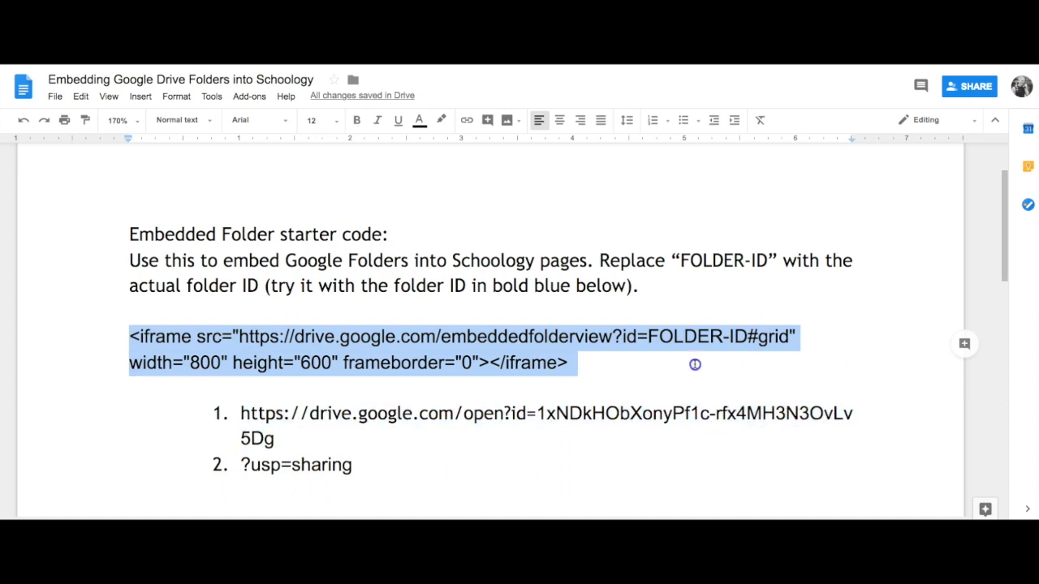
left_click(552, 367)
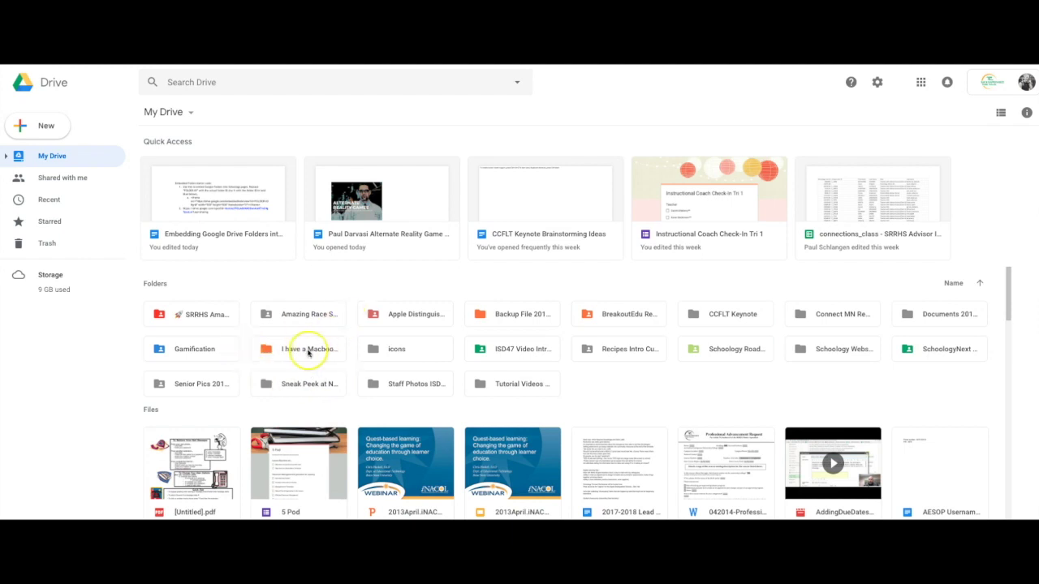
Open the 'I have a Macbook now what Video' folder, turn on link sharing, and copy its URL
left_click(305, 350)
double_click(305, 350)
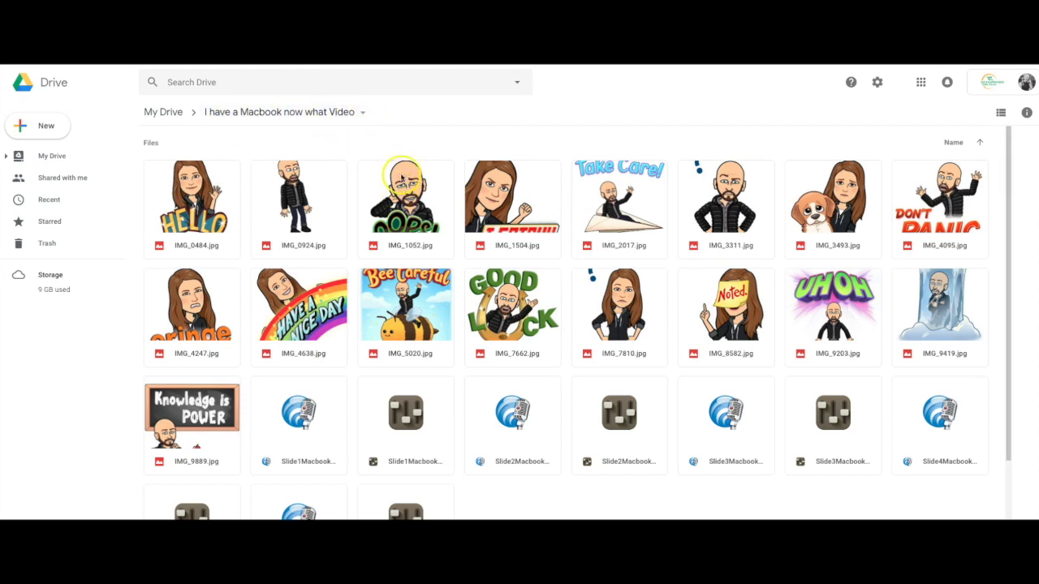
left_click(361, 114)
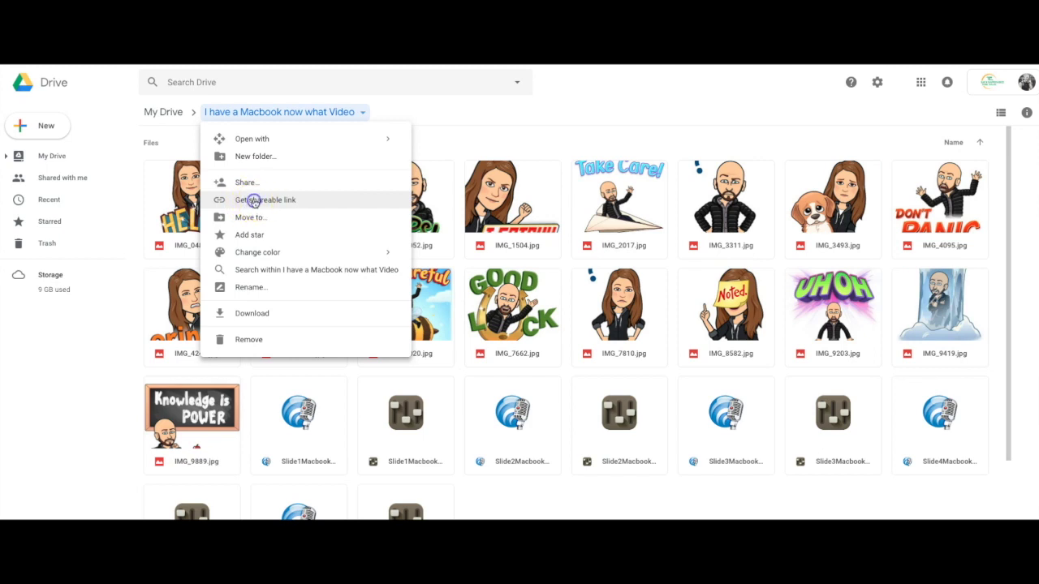
left_click(254, 202)
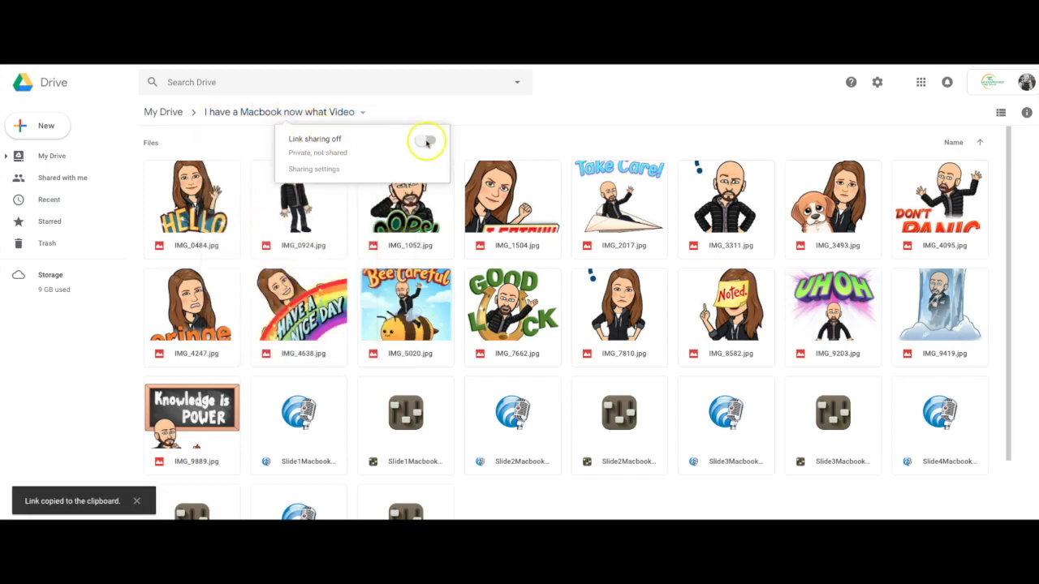
left_click(425, 139)
left_click(367, 171)
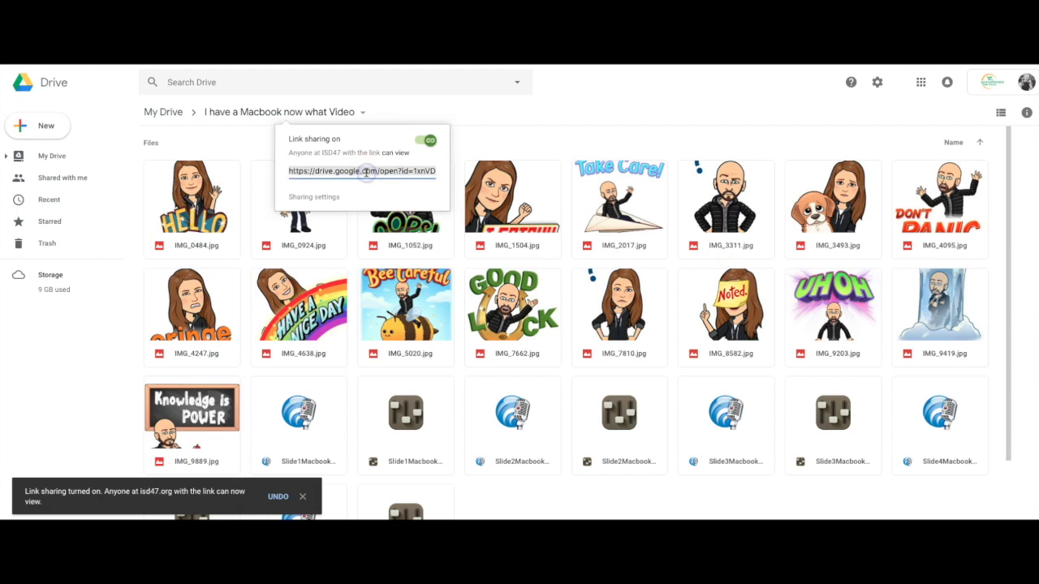
right_click(366, 172)
left_click(375, 192)
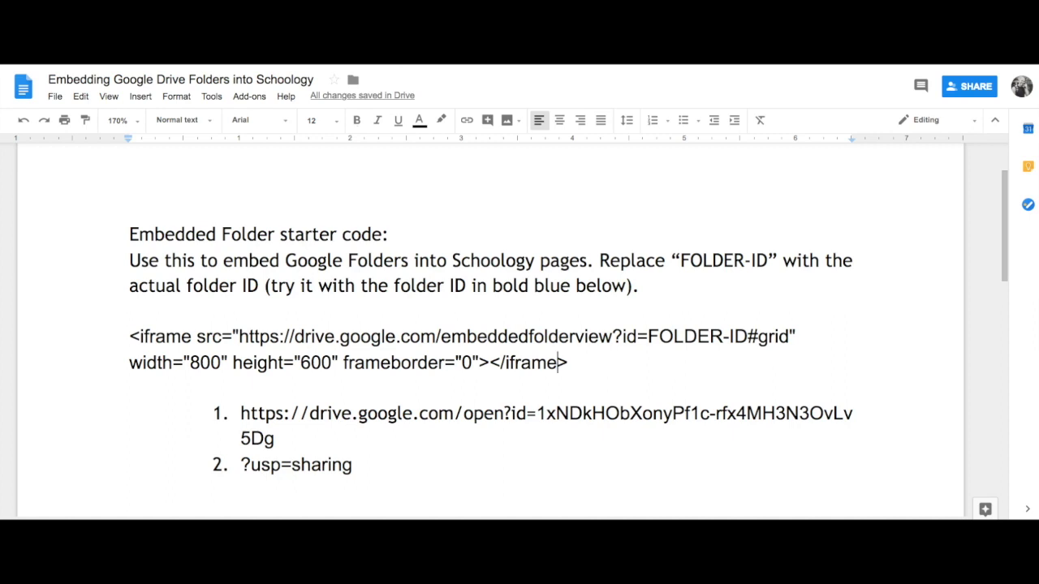
Paste the folder's shareable URL on a new line below the list and select its folder ID
left_click(384, 474)
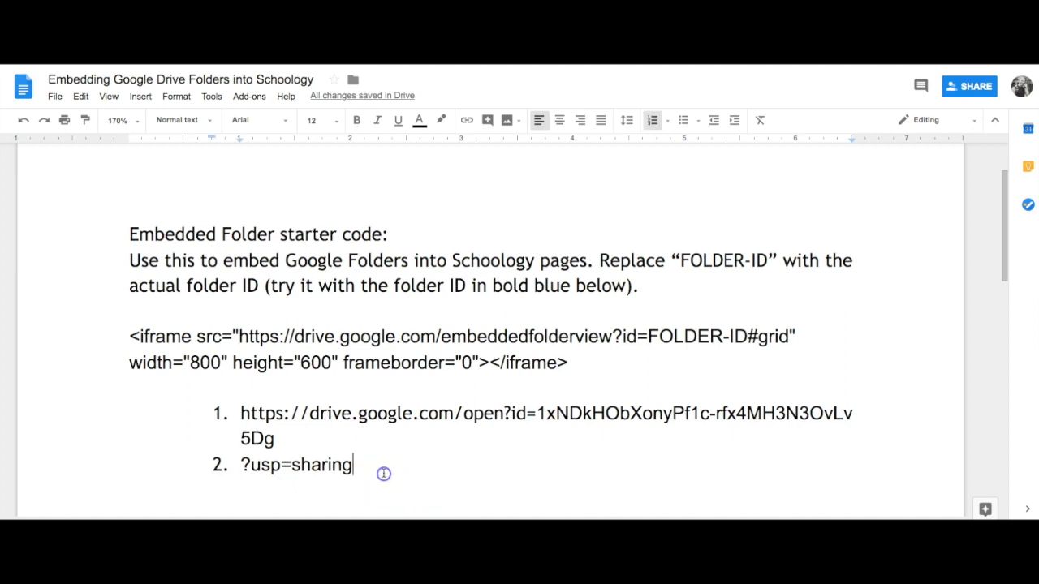
key("Return")
key("Return")
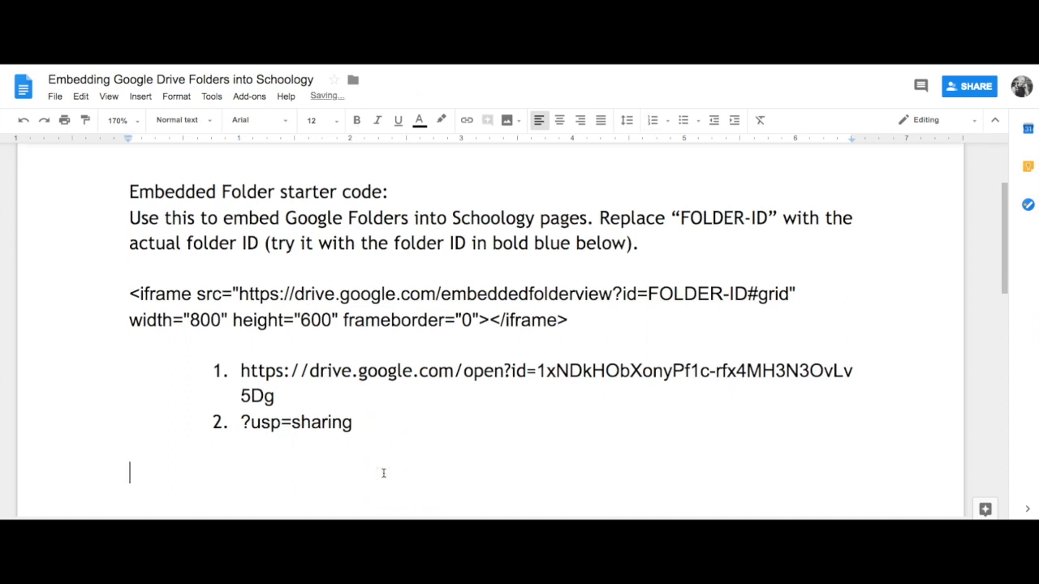
key("ctrl+v")
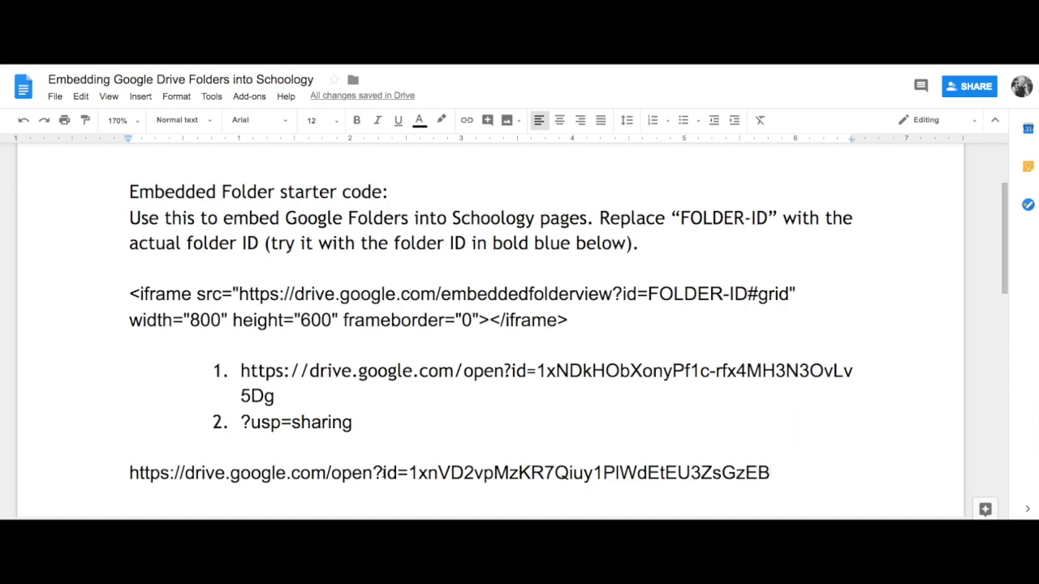
scroll(586, 402, "down", 1)
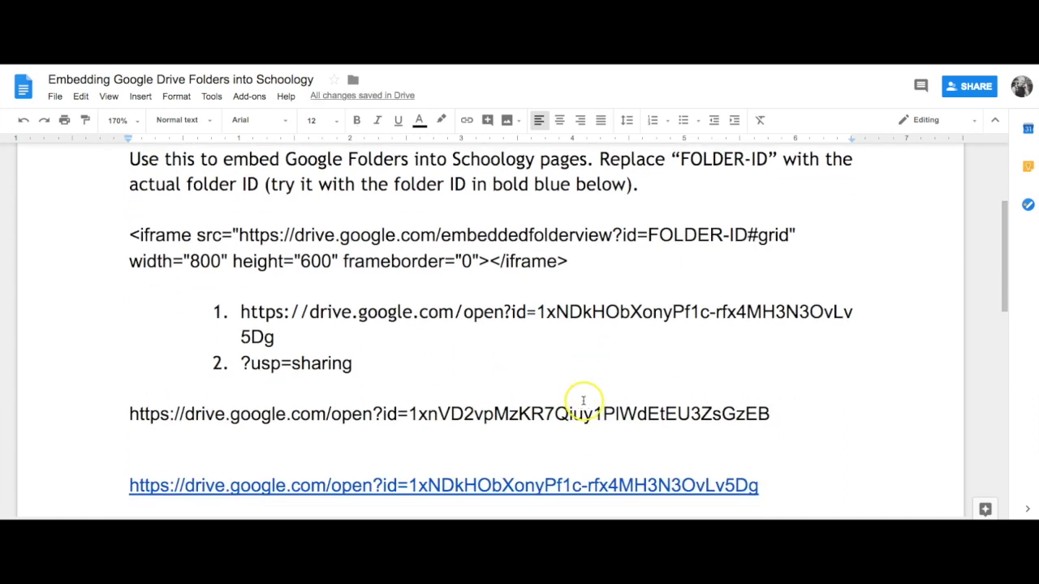
left_click_drag(408, 414, 765, 418)
left_click_drag(667, 419, 775, 421)
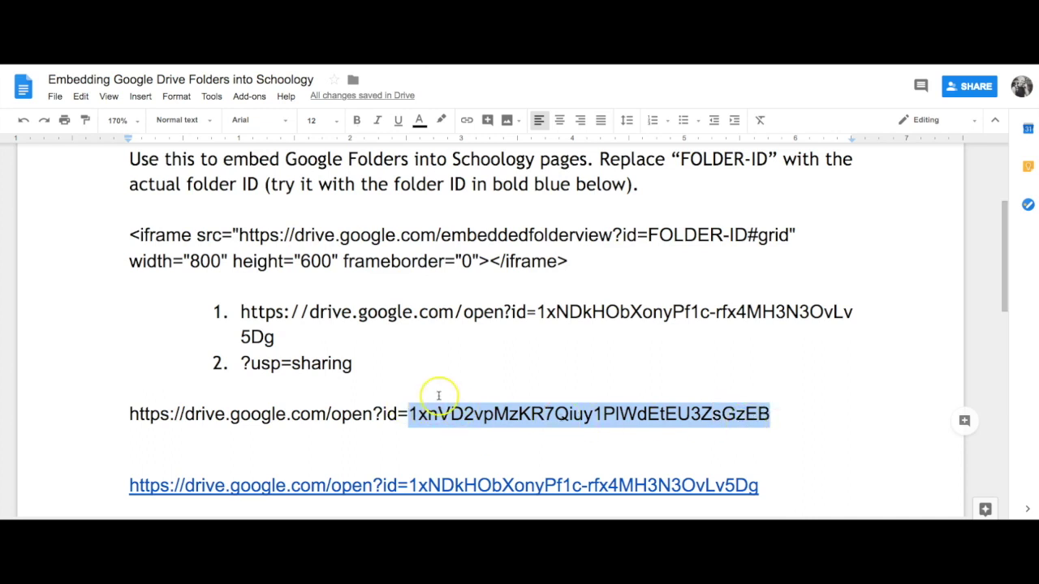
scroll(454, 405, "up", 2)
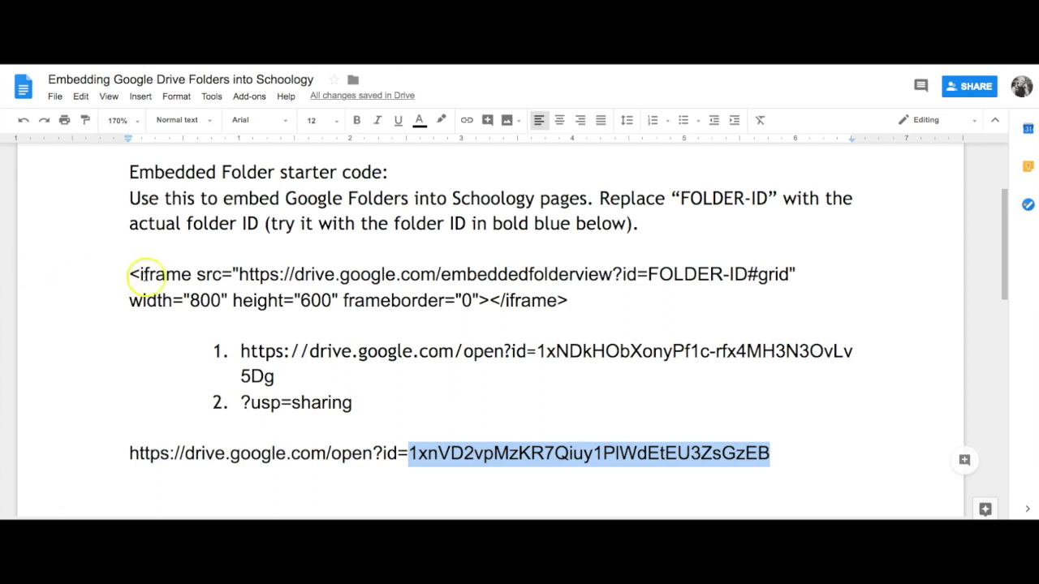
Replace the FOLDER-ID placeholder in the iframe code with the copied folder ID and select the finished code
left_click_drag(127, 274, 342, 278)
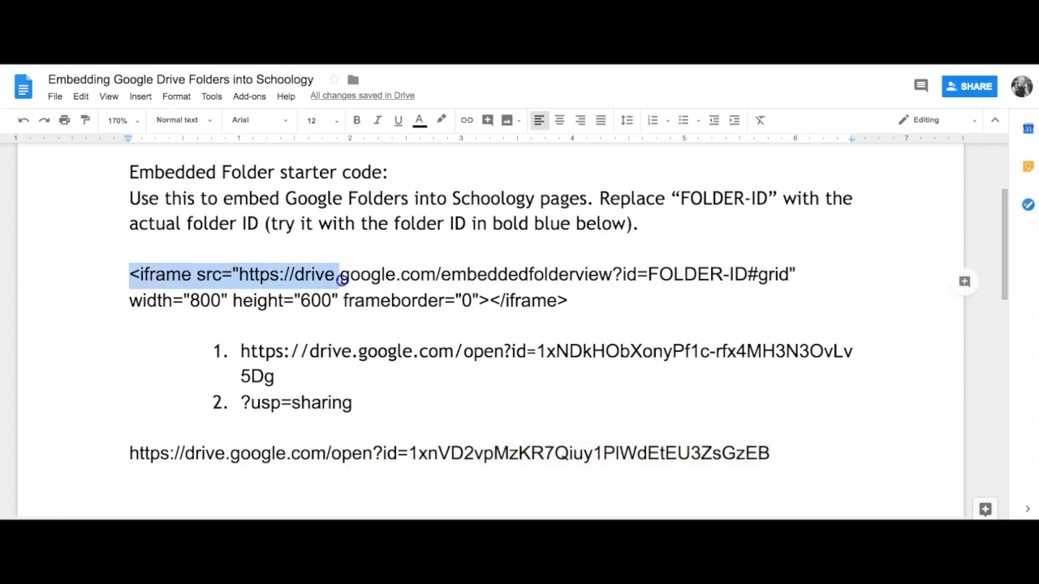
left_click(337, 276)
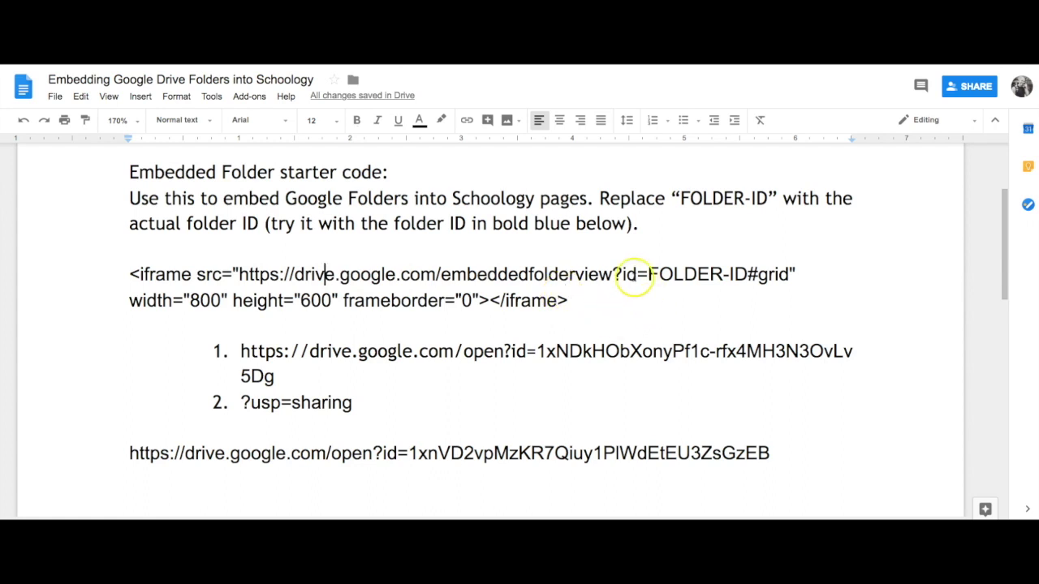
left_click_drag(650, 274, 747, 274)
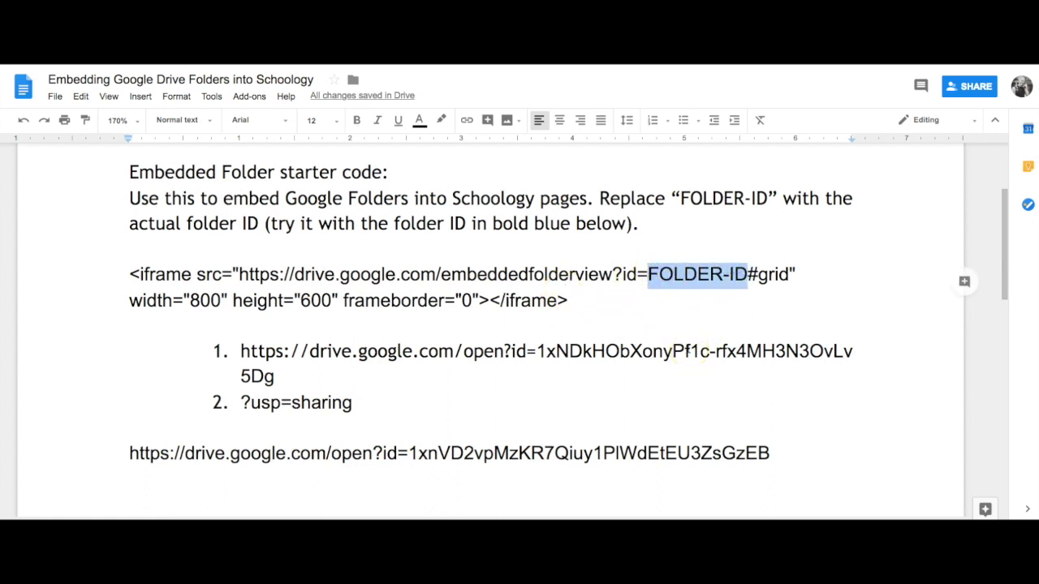
left_click(428, 452)
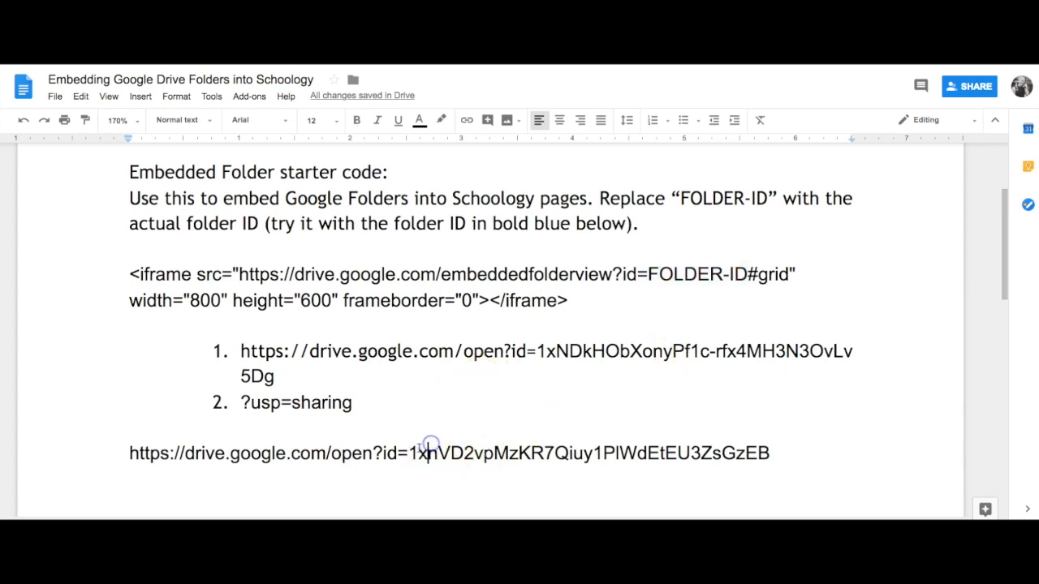
left_click_drag(410, 451, 798, 451)
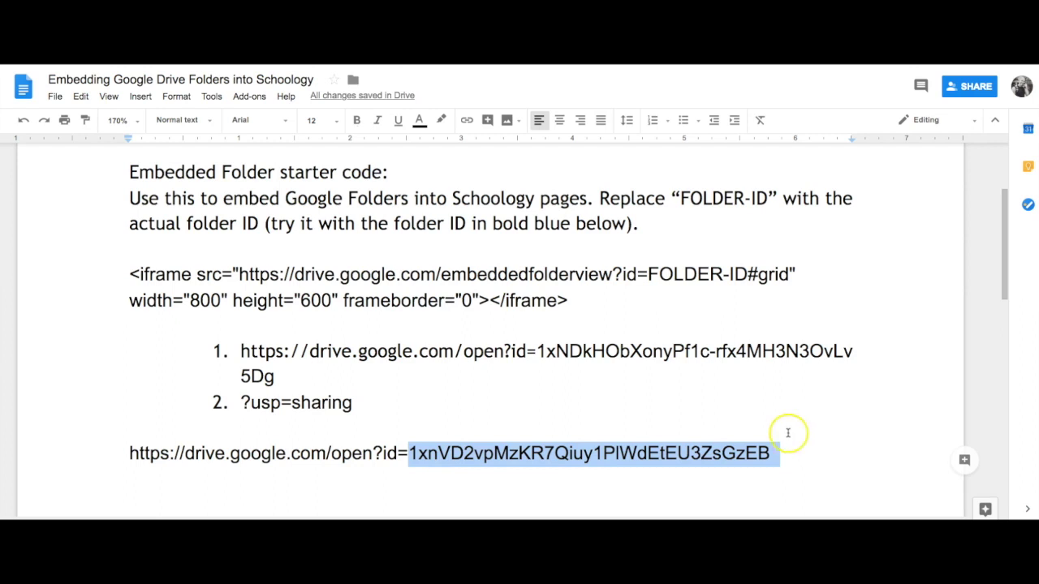
left_click(671, 275)
left_click_drag(649, 273, 743, 276)
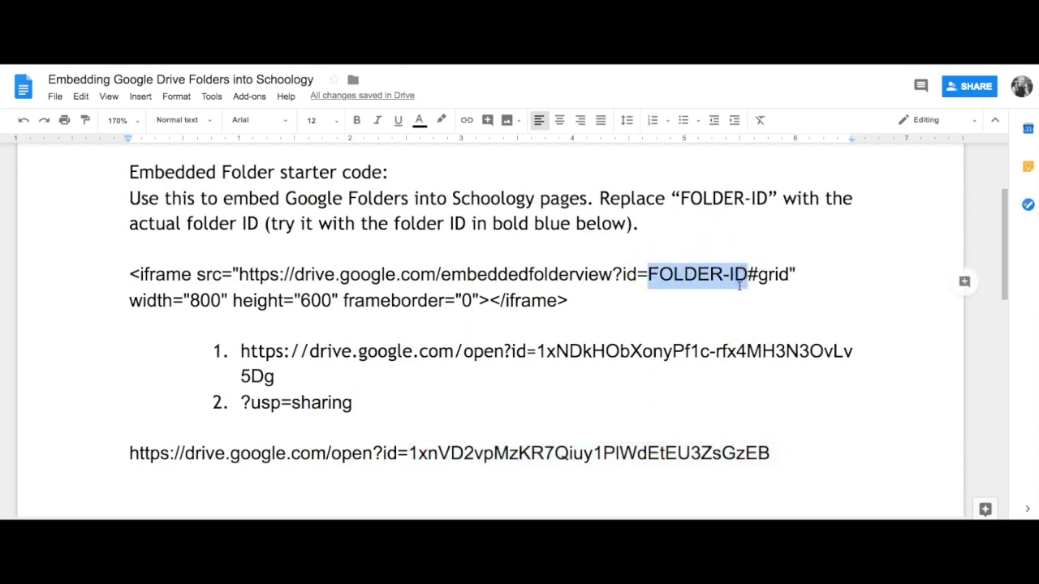
key("ctrl+v")
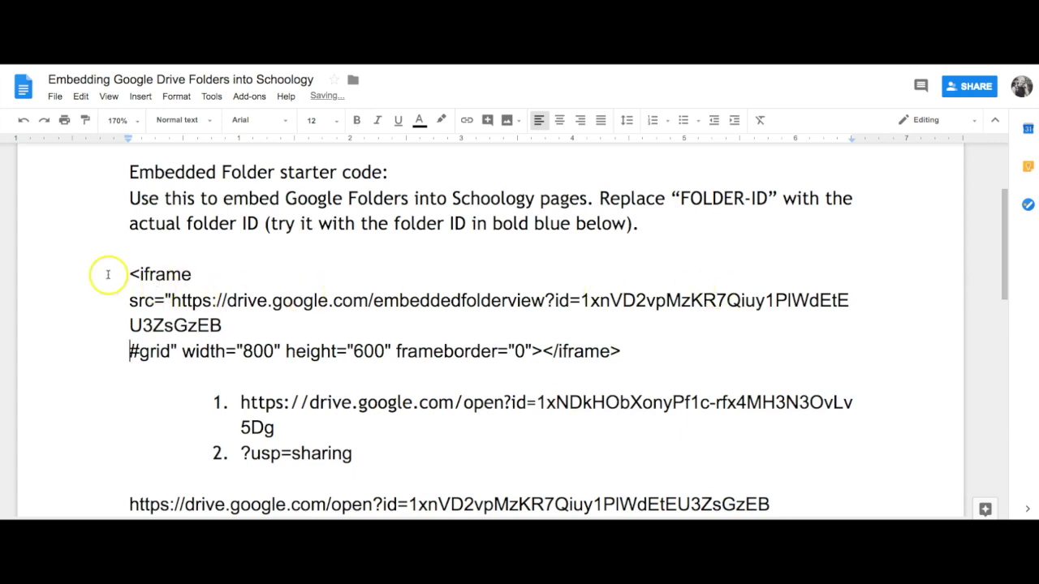
left_click_drag(128, 273, 683, 362)
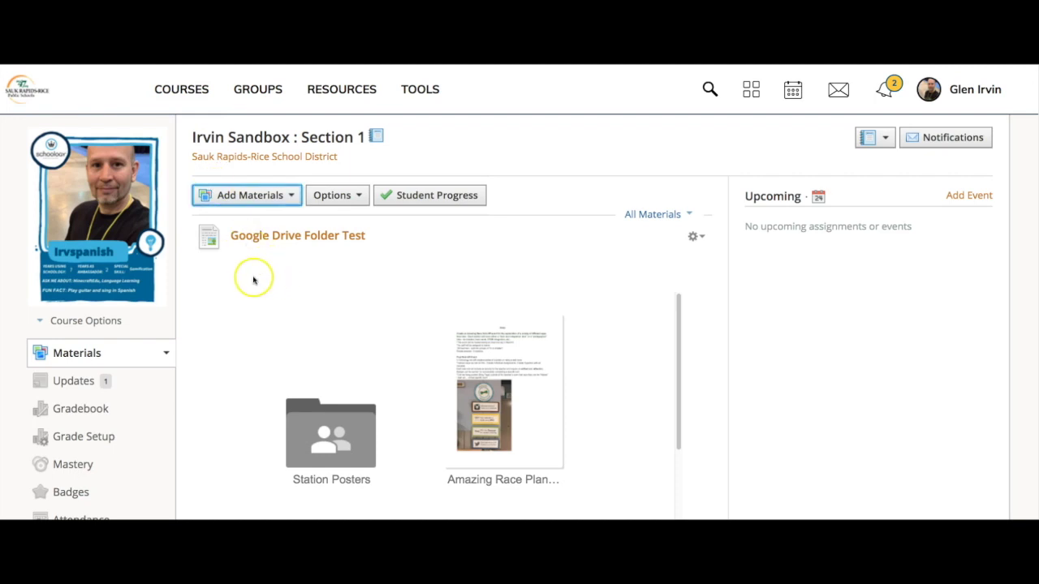
Add a new course page titled 'Macbook Now What'
left_click(285, 201)
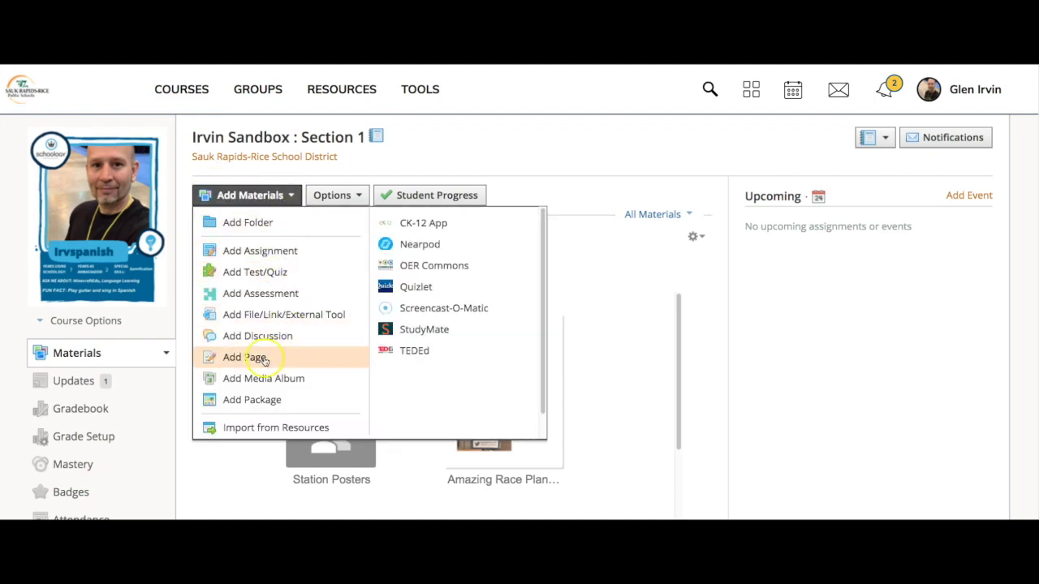
left_click(214, 362)
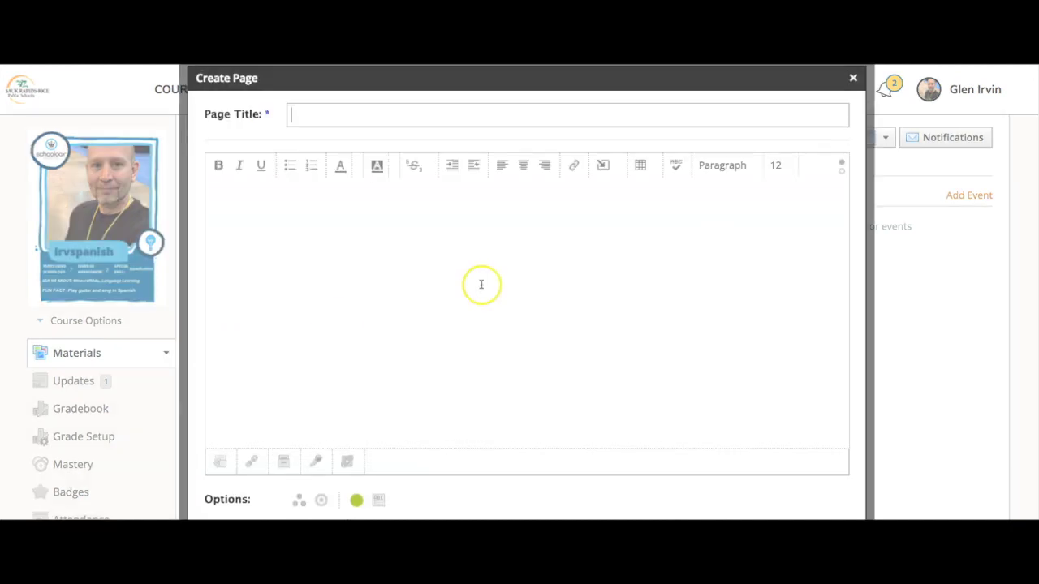
left_click(346, 115)
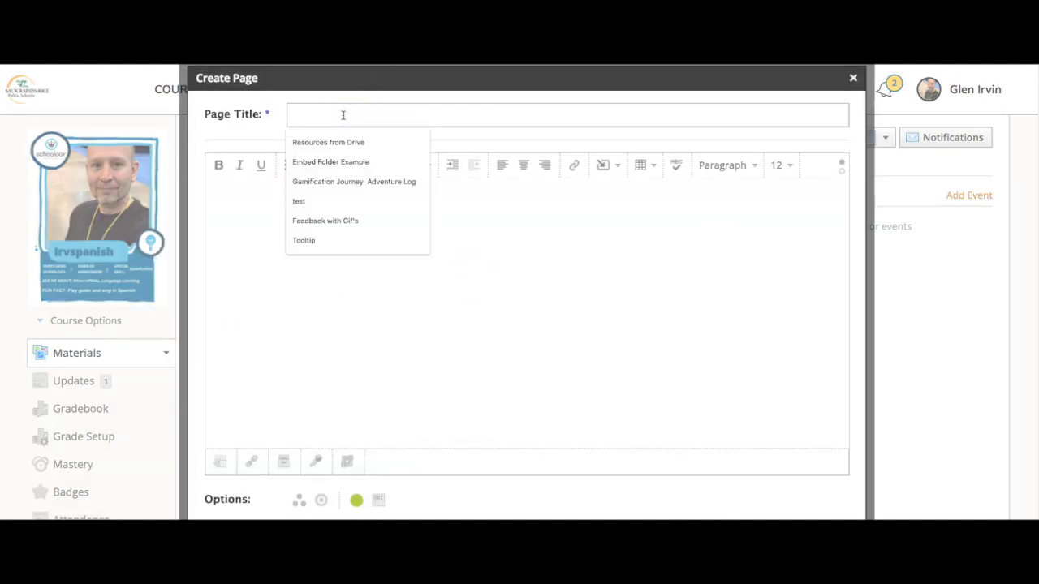
type("Macbook Now What")
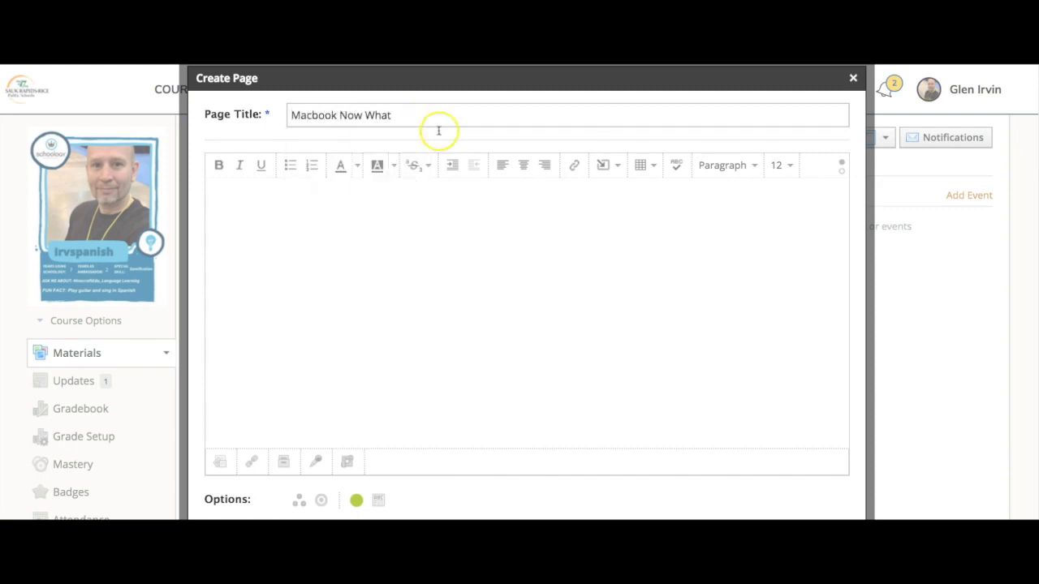
Bring up the Insert Media dialog from the page body's Insert Content list
left_click(439, 208)
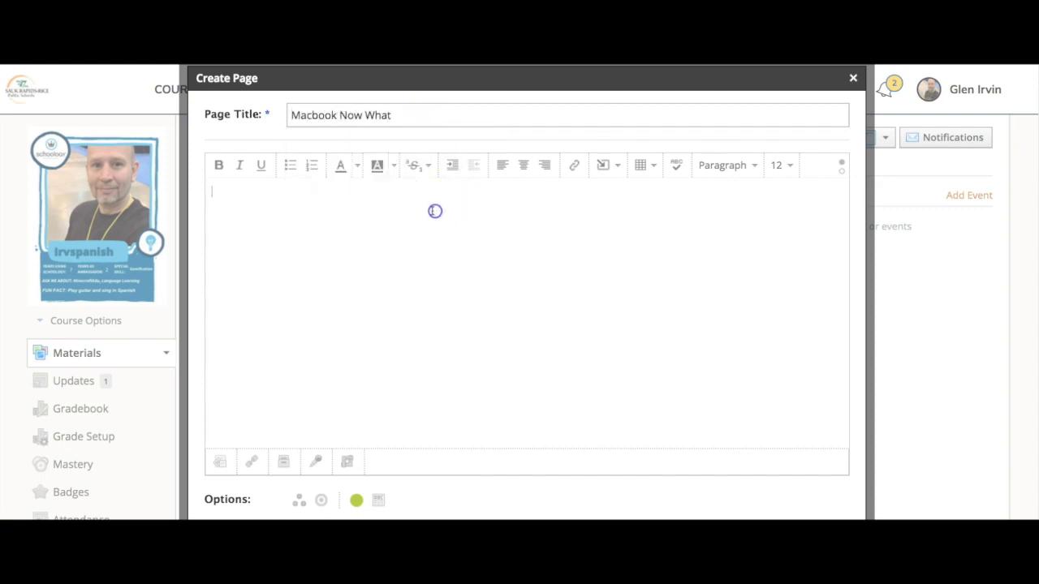
left_click(608, 171)
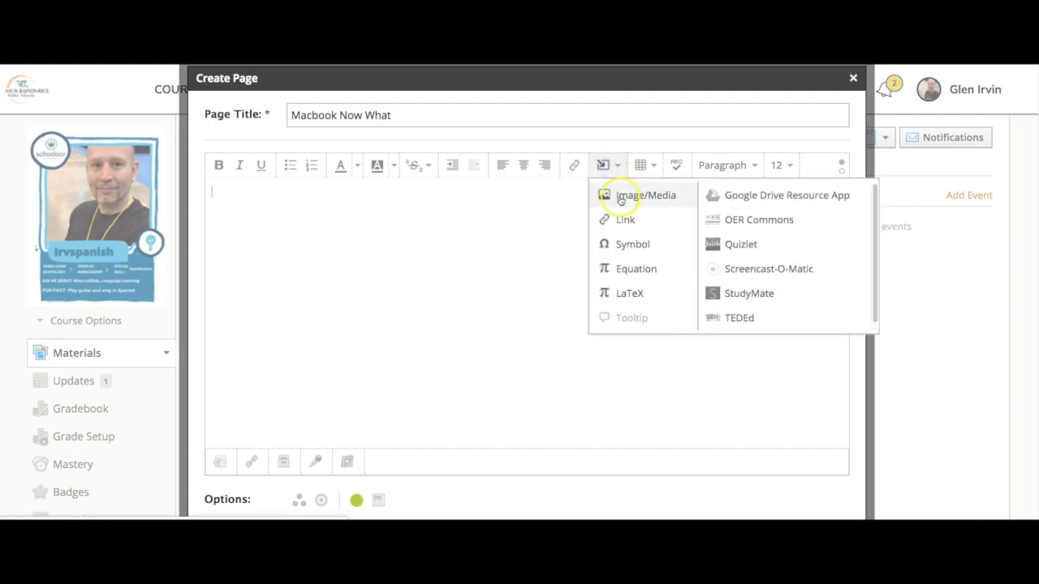
left_click(621, 196)
Cancel Insert Media and paste the Drive folder iframe code into the body in HTML mode
left_click(544, 203)
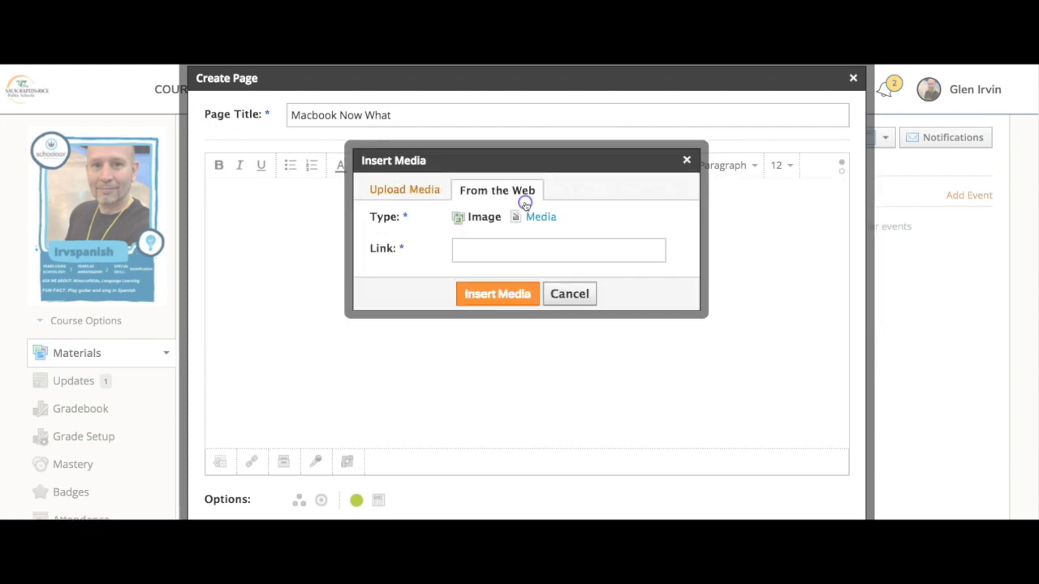
left_click(544, 218)
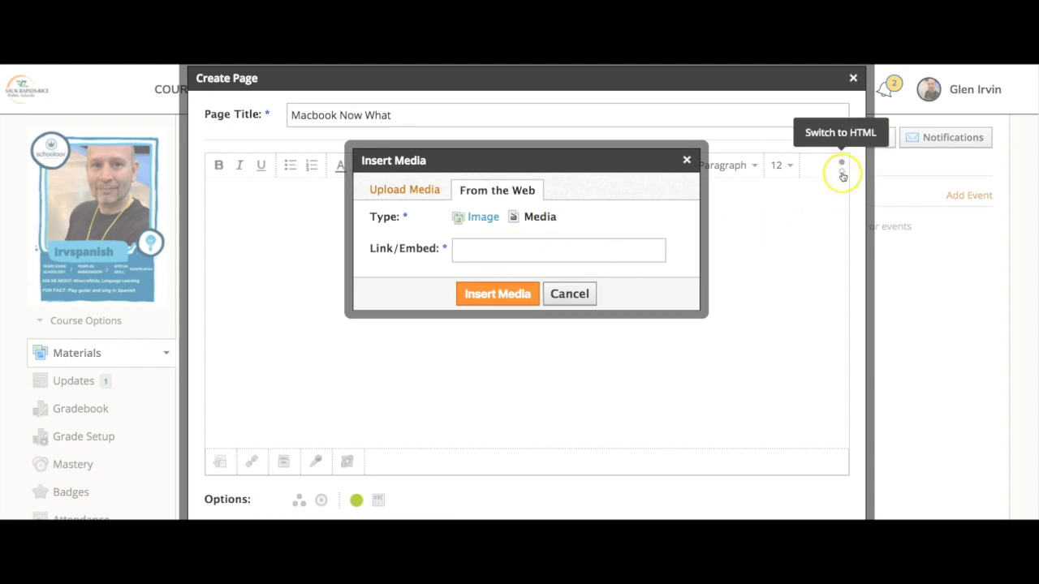
left_click(570, 294)
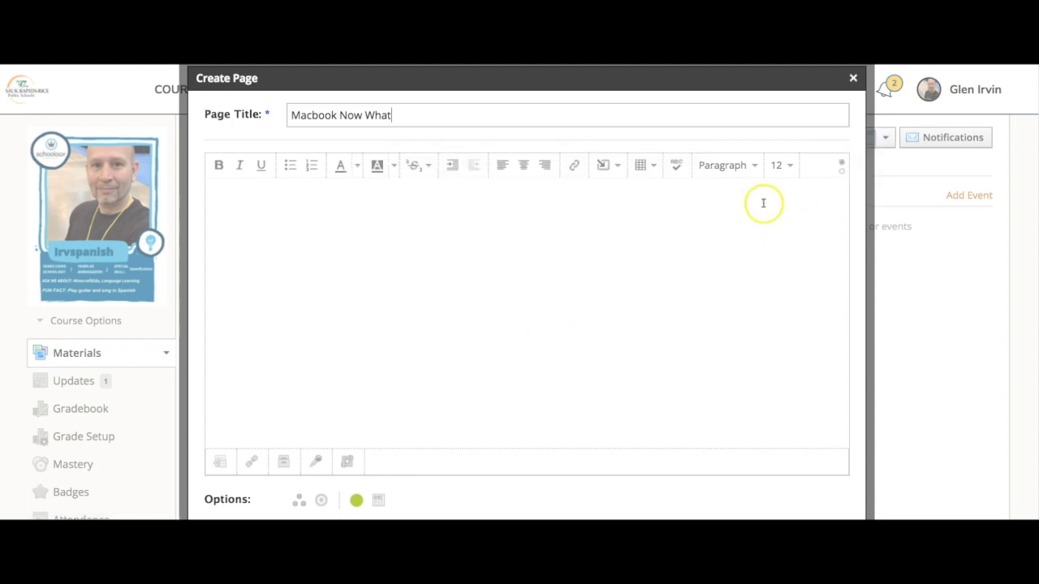
left_click(842, 168)
left_click(382, 178)
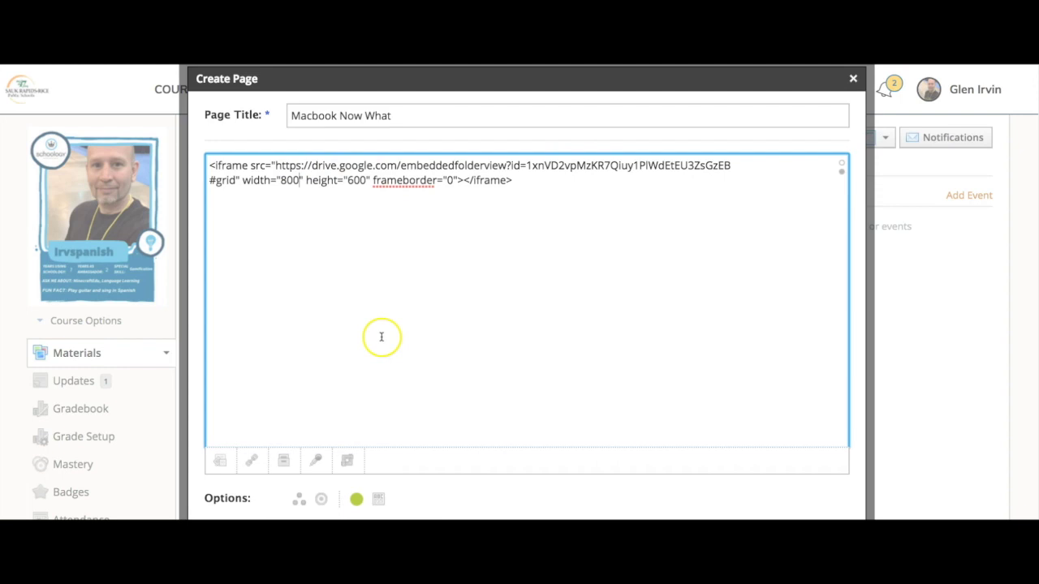
Set the page to display inline and create the Macbook Now What page
left_click(379, 501)
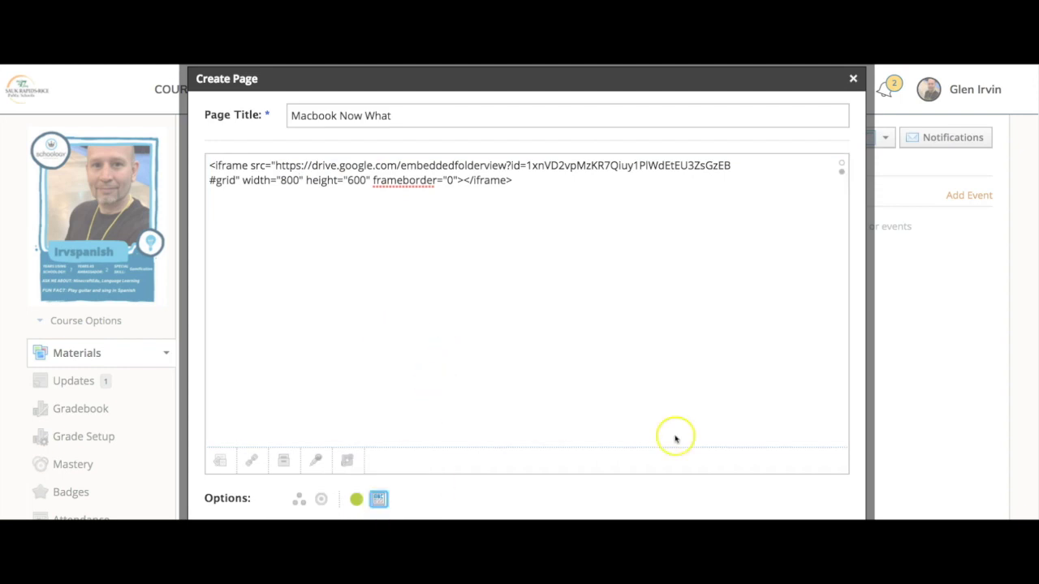
scroll(920, 343, "down", 5)
scroll(920, 343, "up", 1)
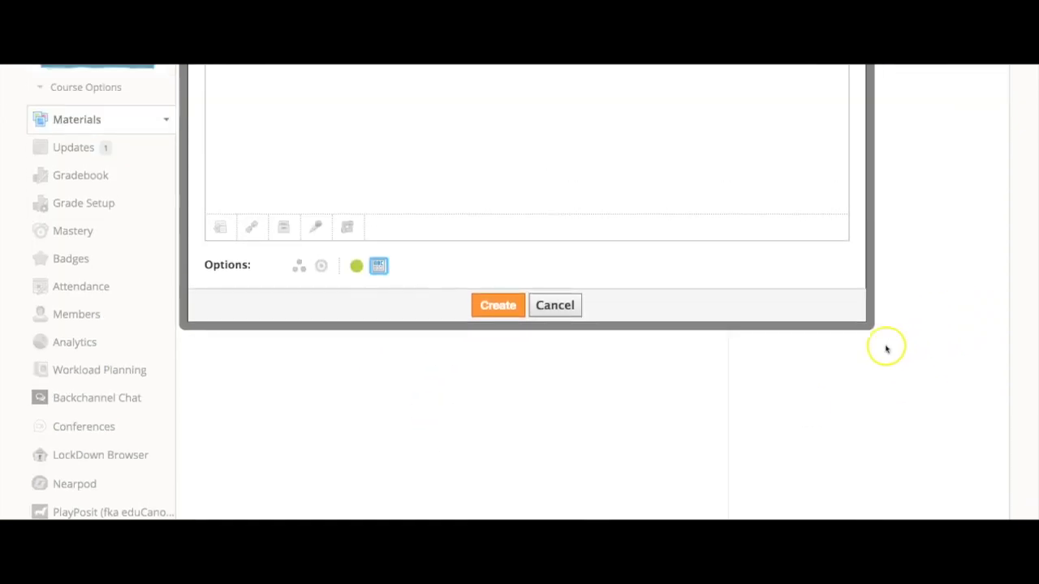
left_click(378, 266)
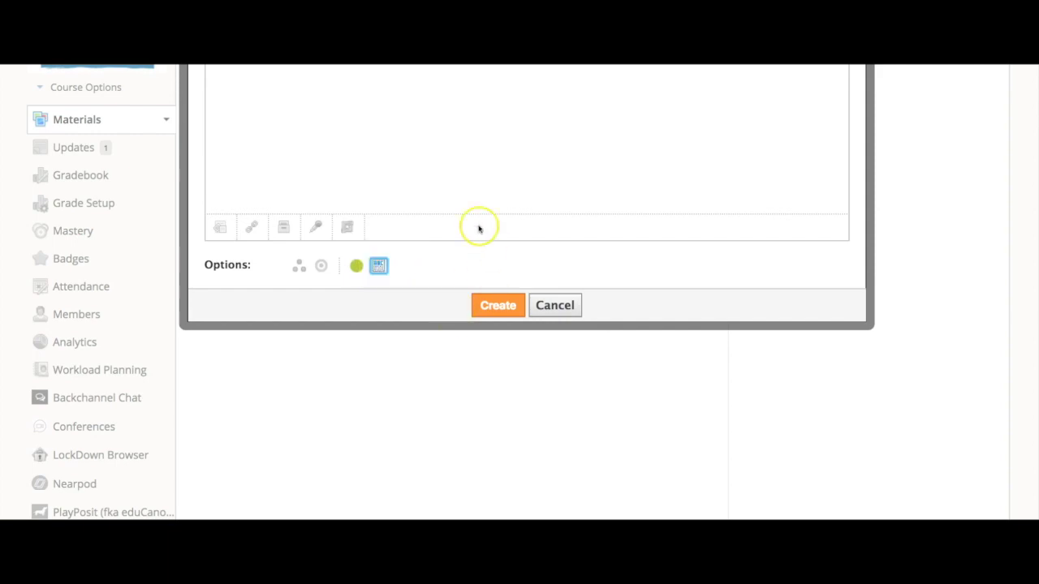
left_click(496, 306)
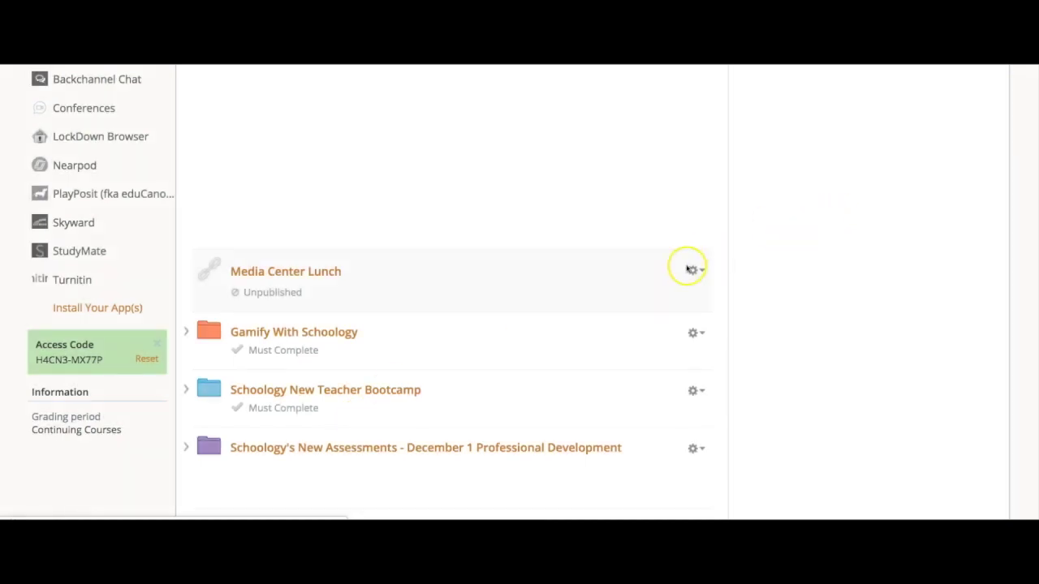
scroll(687, 269, "up", 1)
scroll(707, 267, "up", 2)
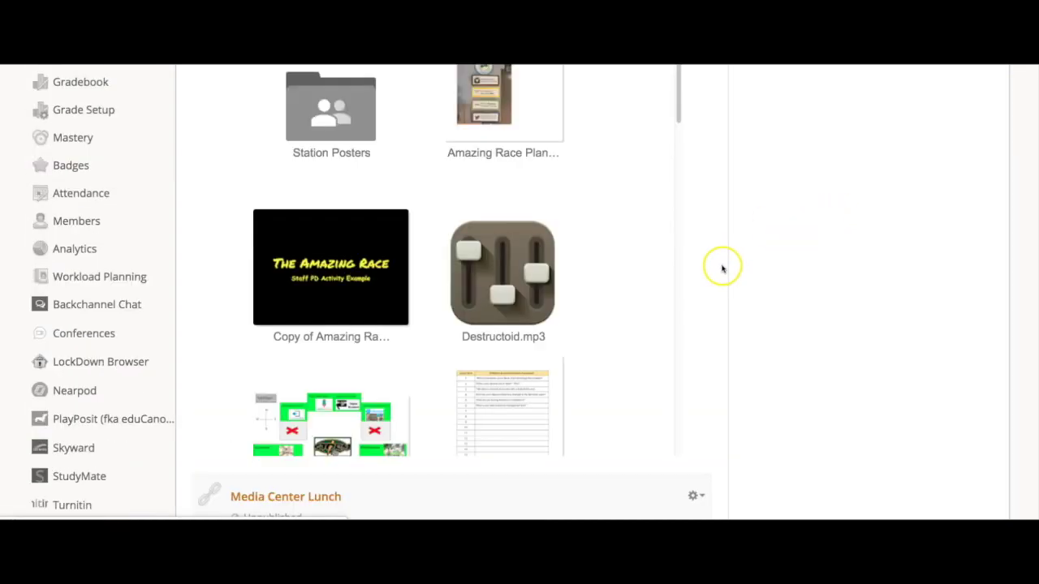
scroll(721, 267, "down", 7)
scroll(723, 265, "down", 3)
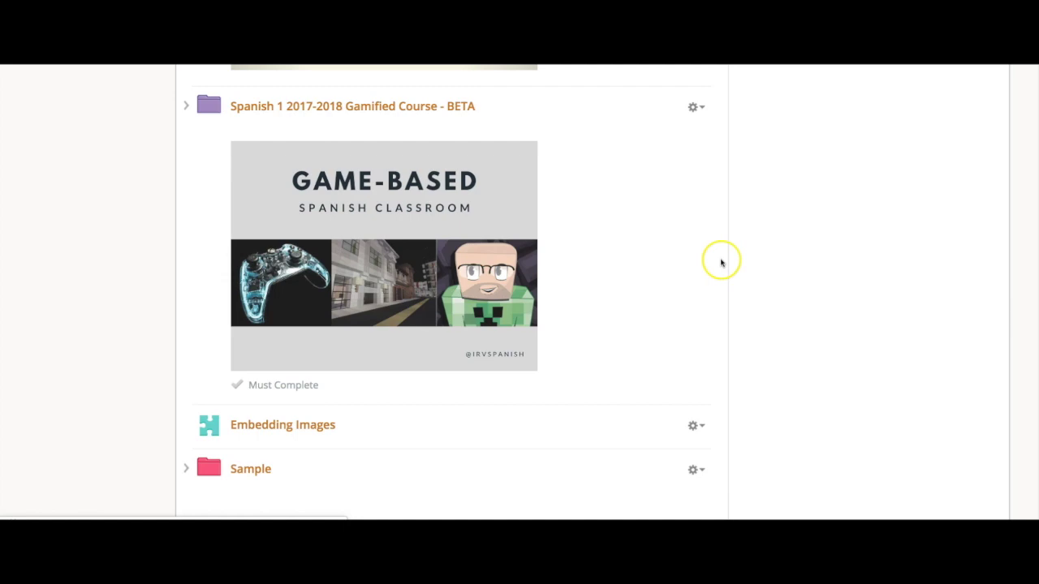
scroll(836, 300, "down", 20)
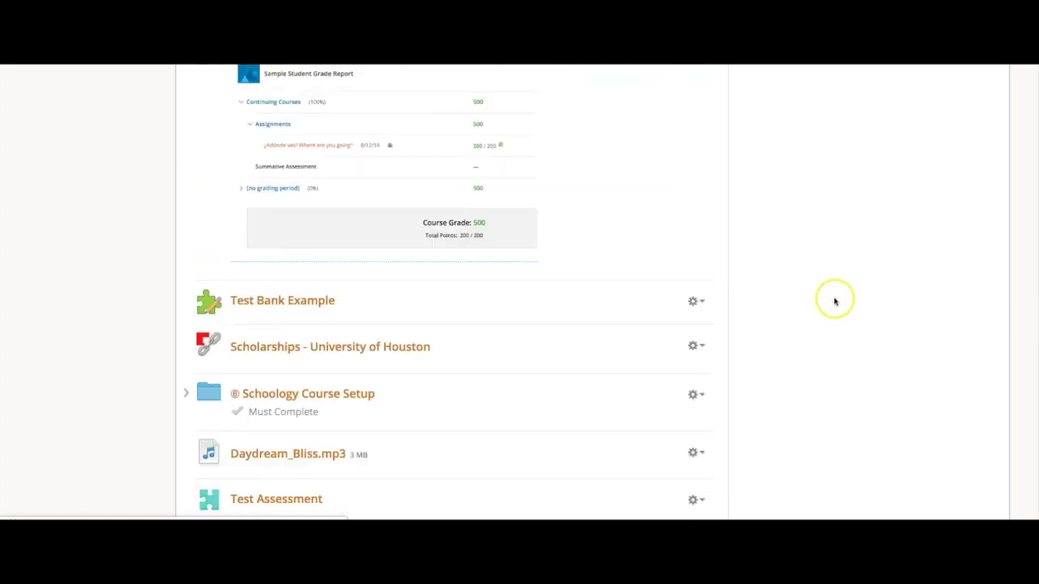
scroll(834, 301, "down", 5)
scroll(833, 301, "up", 5)
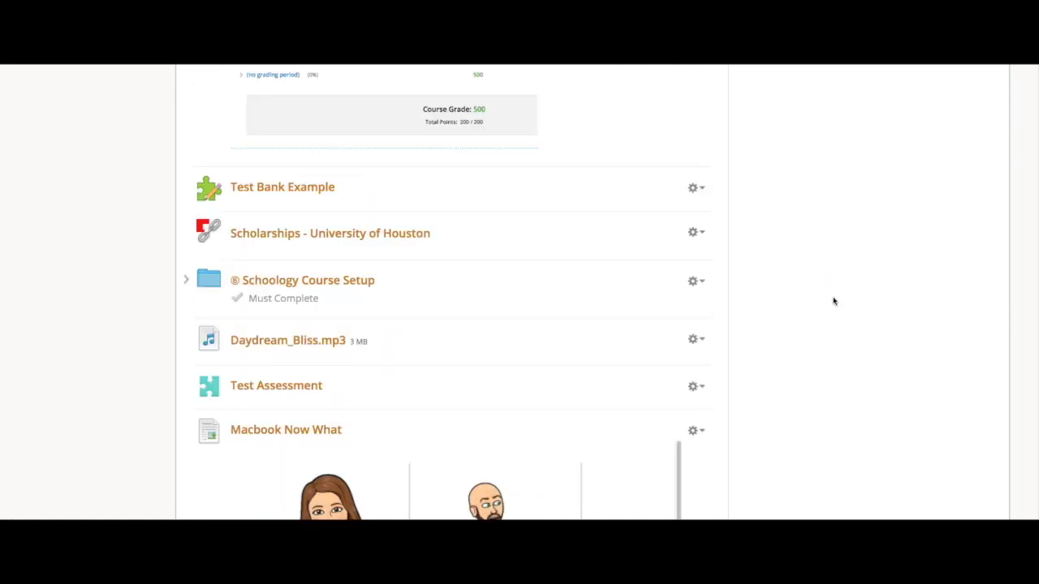
scroll(834, 301, "down", 1)
scroll(833, 301, "down", 3)
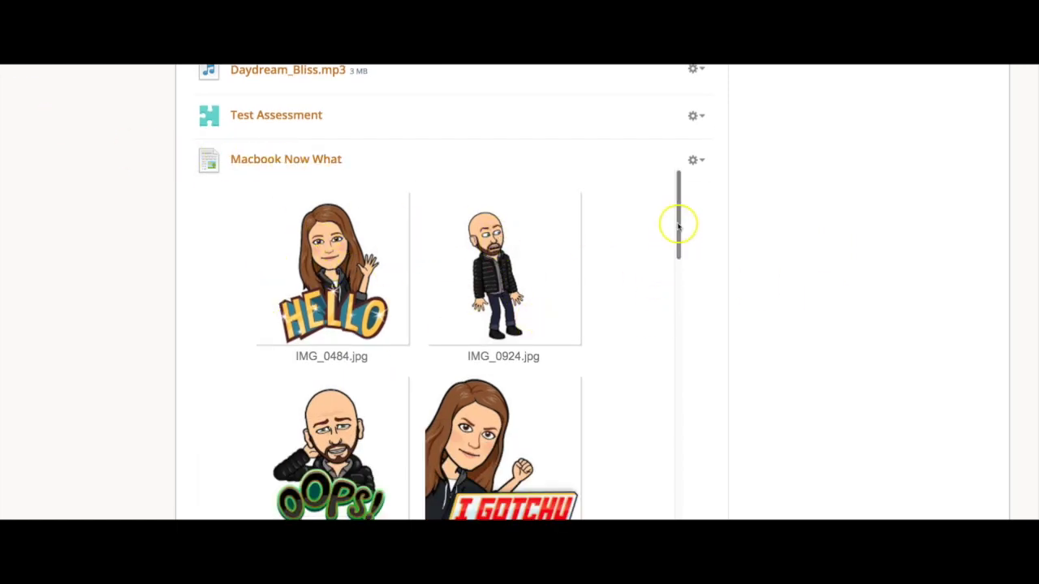
left_click_drag(675, 225, 631, 344)
scroll(632, 345, "up", 3)
scroll(634, 347, "down", 10)
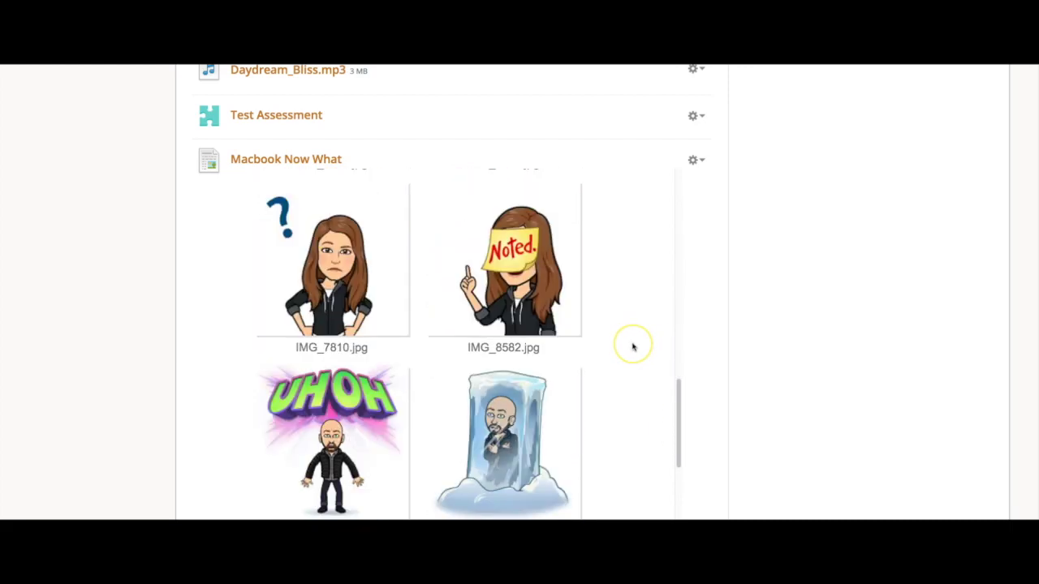
scroll(633, 348, "down", 3)
scroll(690, 385, "down", 5)
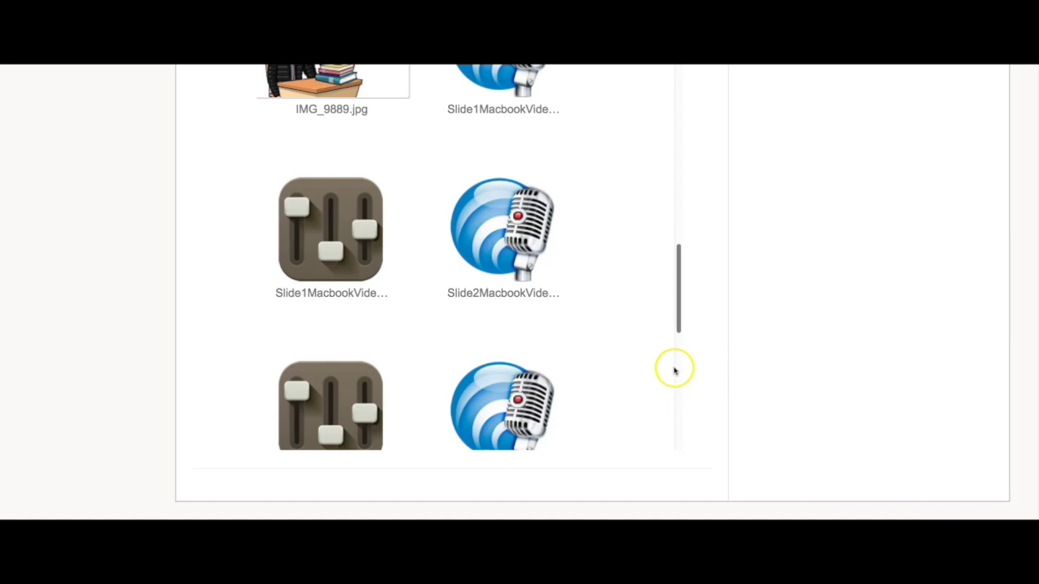
left_click_drag(677, 311, 674, 96)
scroll(837, 246, "down", 2)
scroll(837, 248, "up", 5)
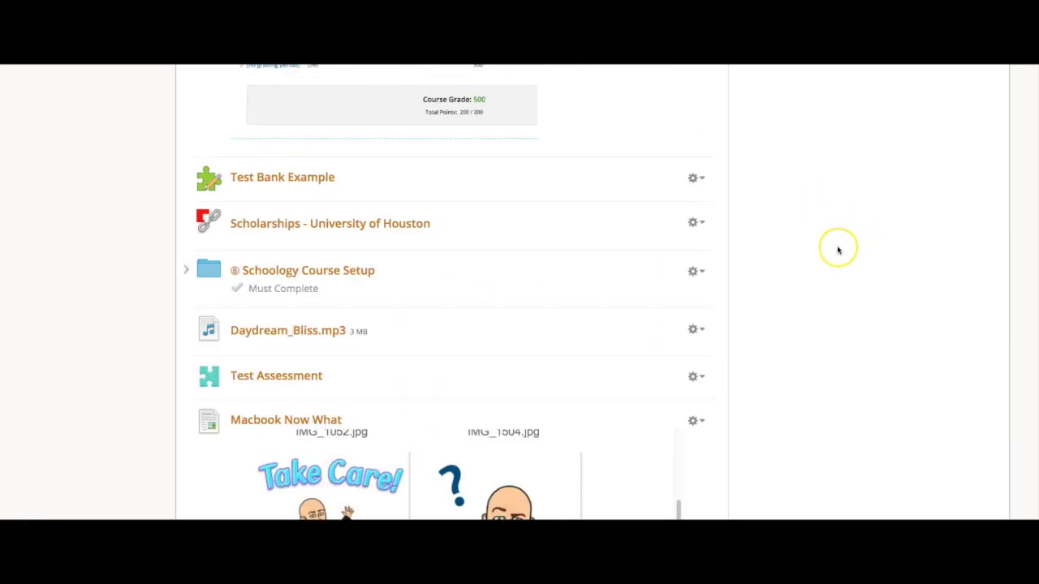
scroll(360, 449, "up", 5)
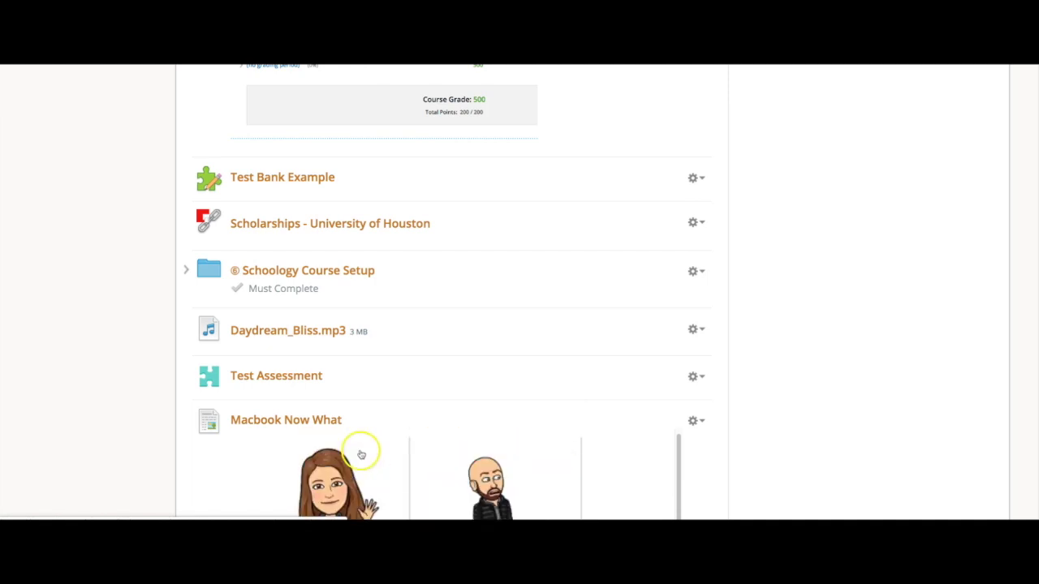
scroll(877, 402, "up", 1)
scroll(877, 400, "down", 3)
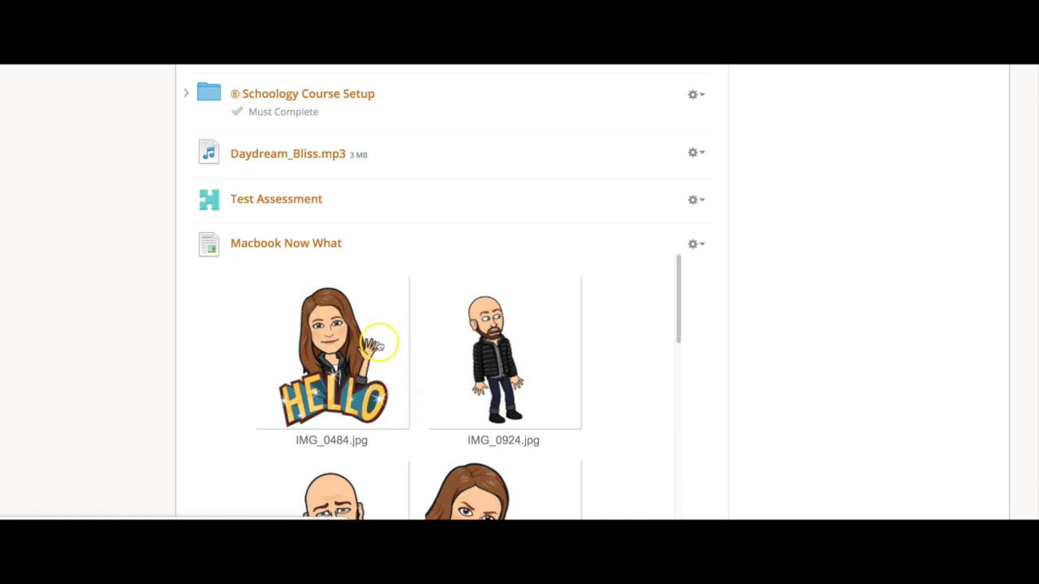
left_click_drag(263, 98, 184, 342)
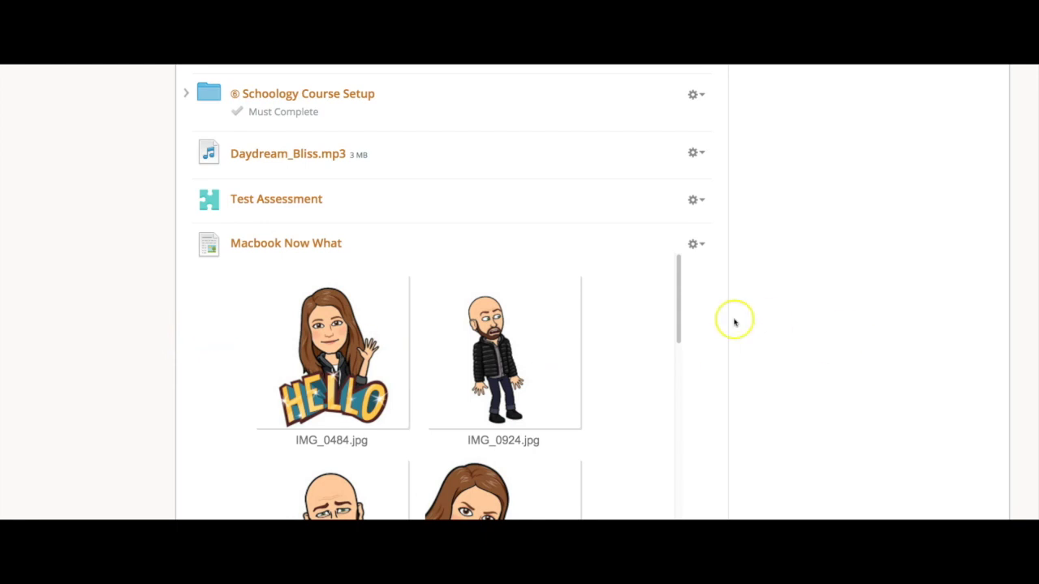
left_click_drag(677, 303, 679, 350)
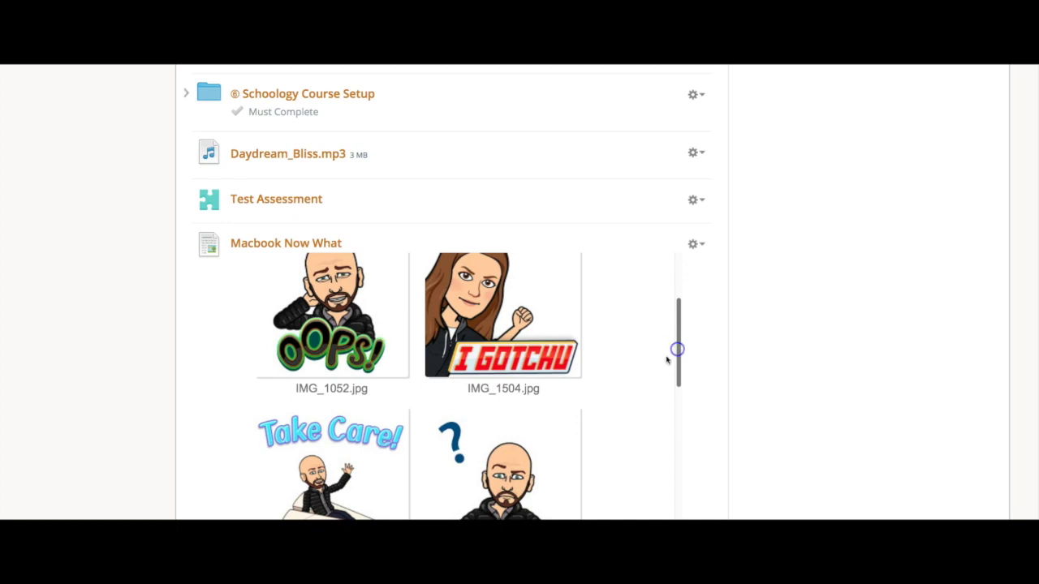
scroll(664, 355, "down", 5)
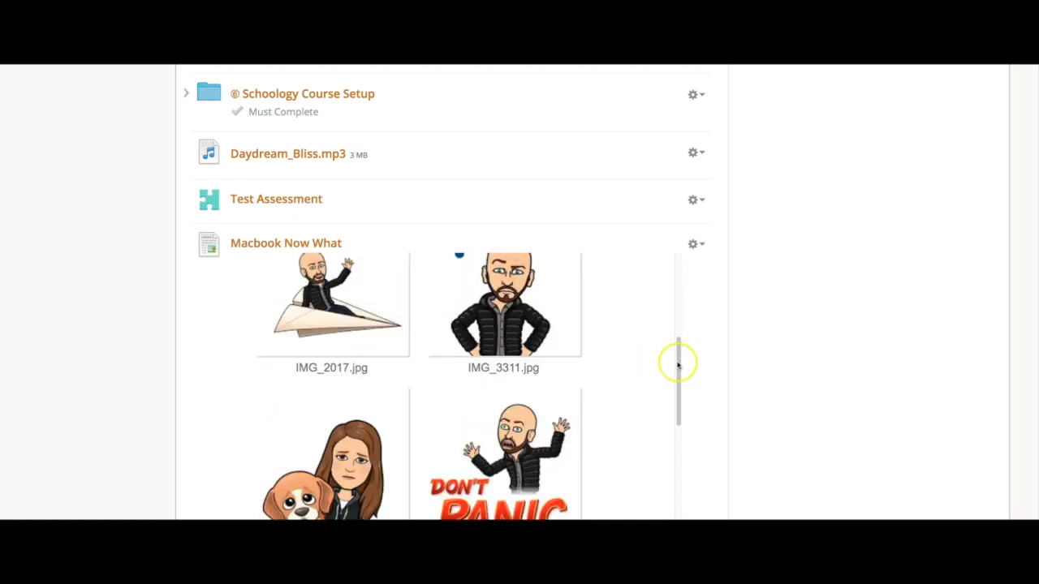
left_click_drag(679, 360, 675, 276)
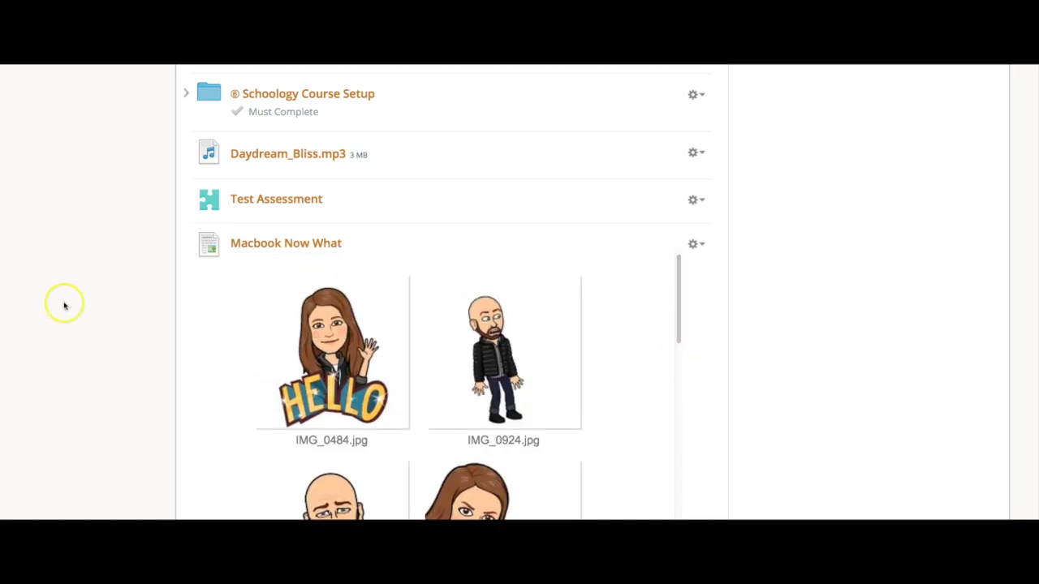
scroll(202, 316, "down", 1)
scroll(201, 311, "up", 2)
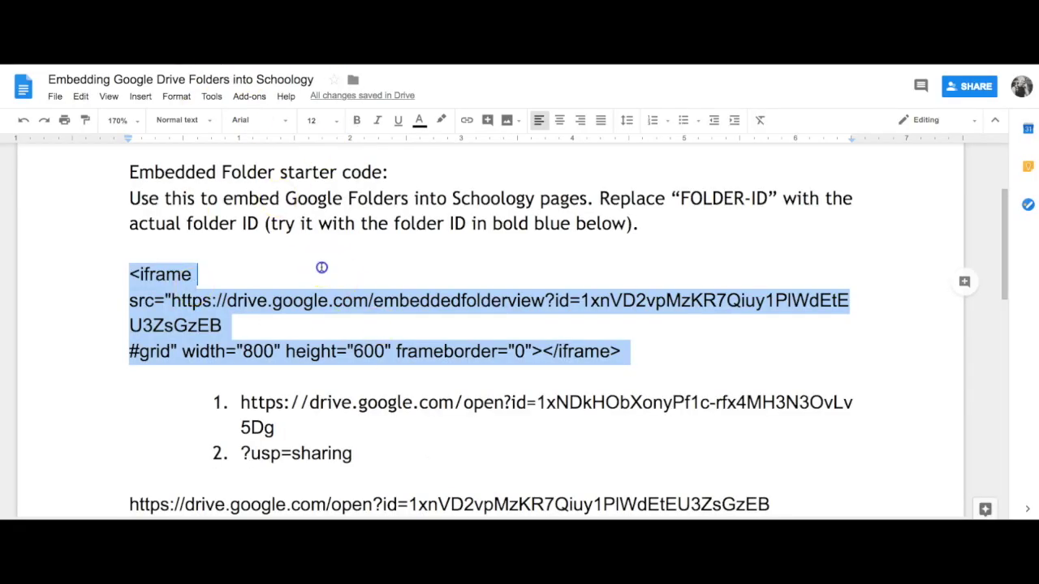
Deselect the iframe starter code in the document
left_click(321, 267)
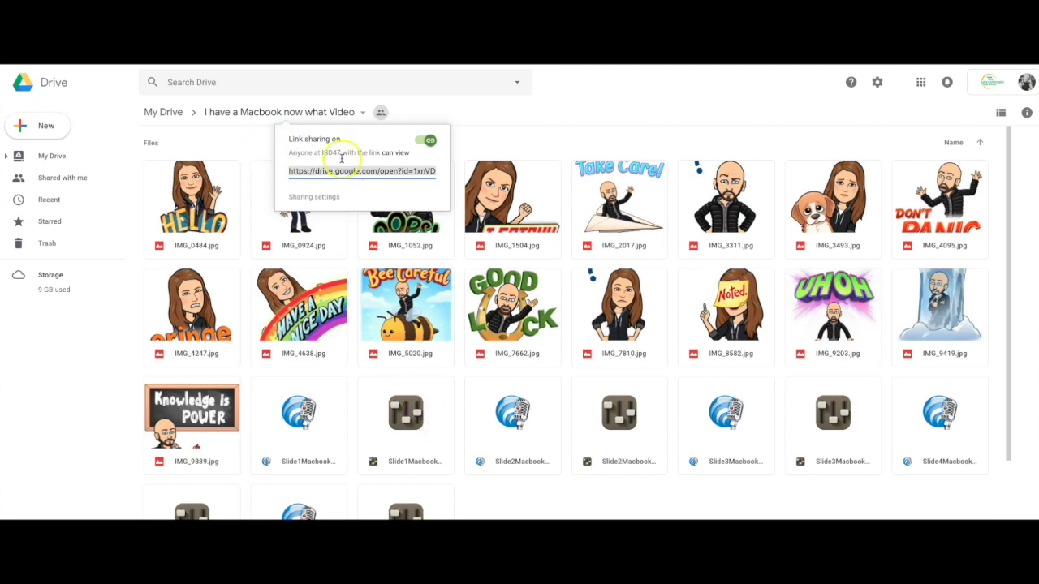
Copy the 'I have a Macbook now what Video' folder's shareable link from its folder menu
left_click(358, 116)
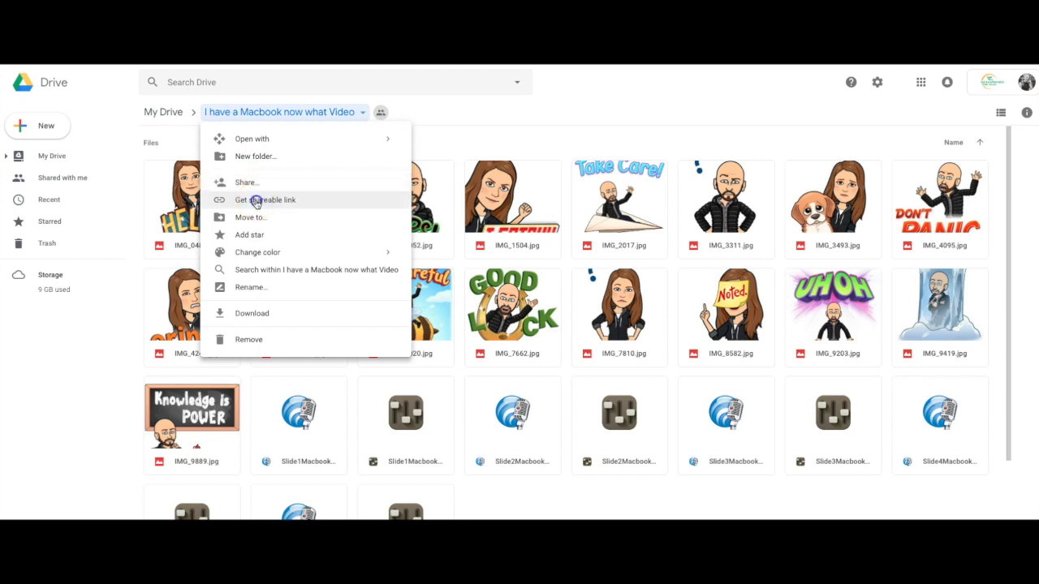
left_click(251, 200)
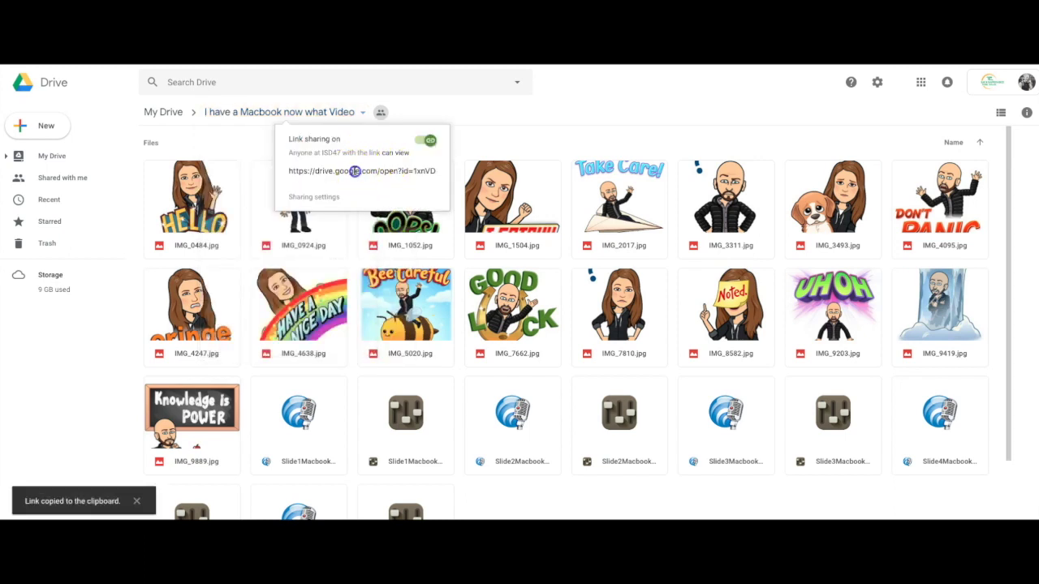
left_click(355, 171)
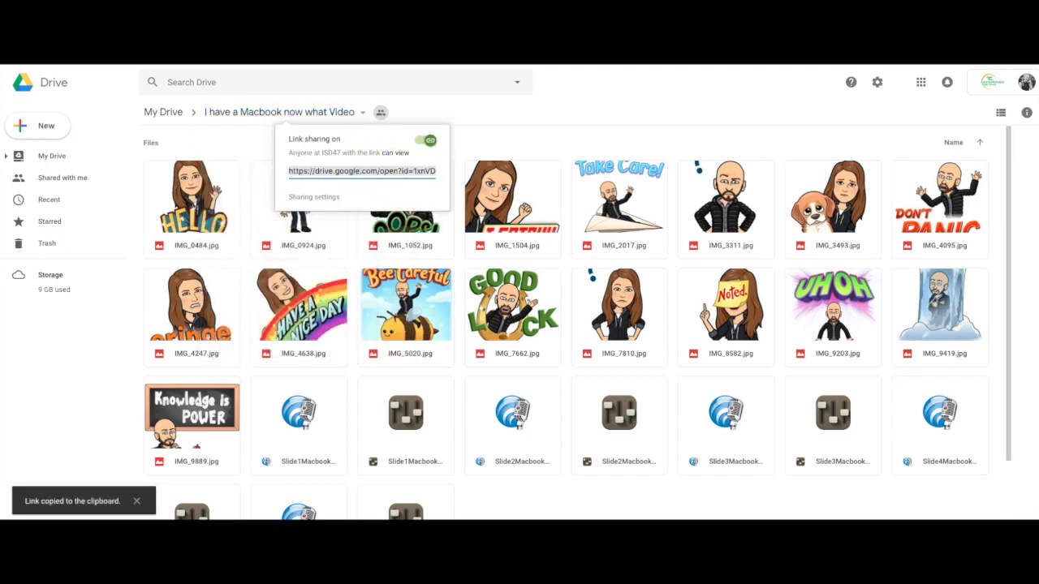